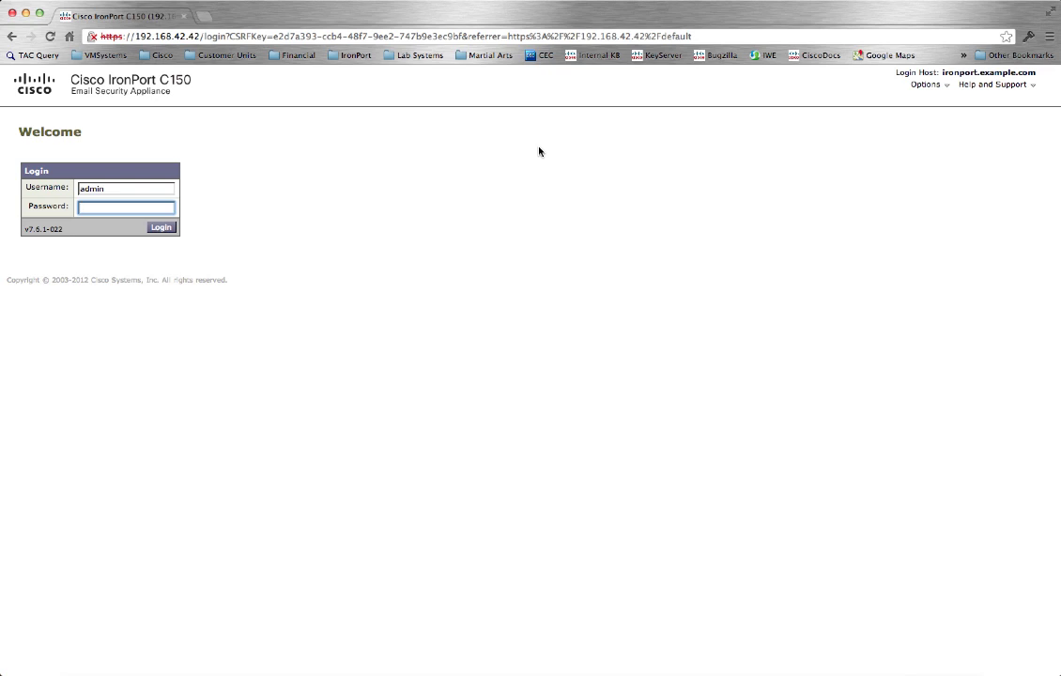
Sign in with the administrator password and accept the license agreement terms.
text(*********)
click(160, 228)
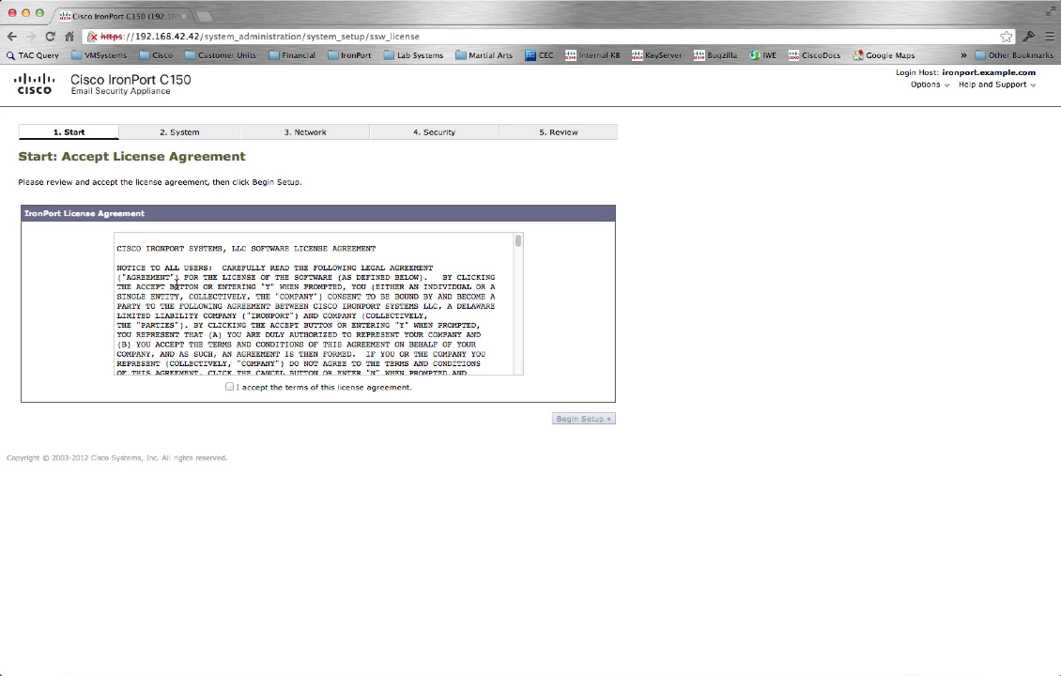
click(231, 387)
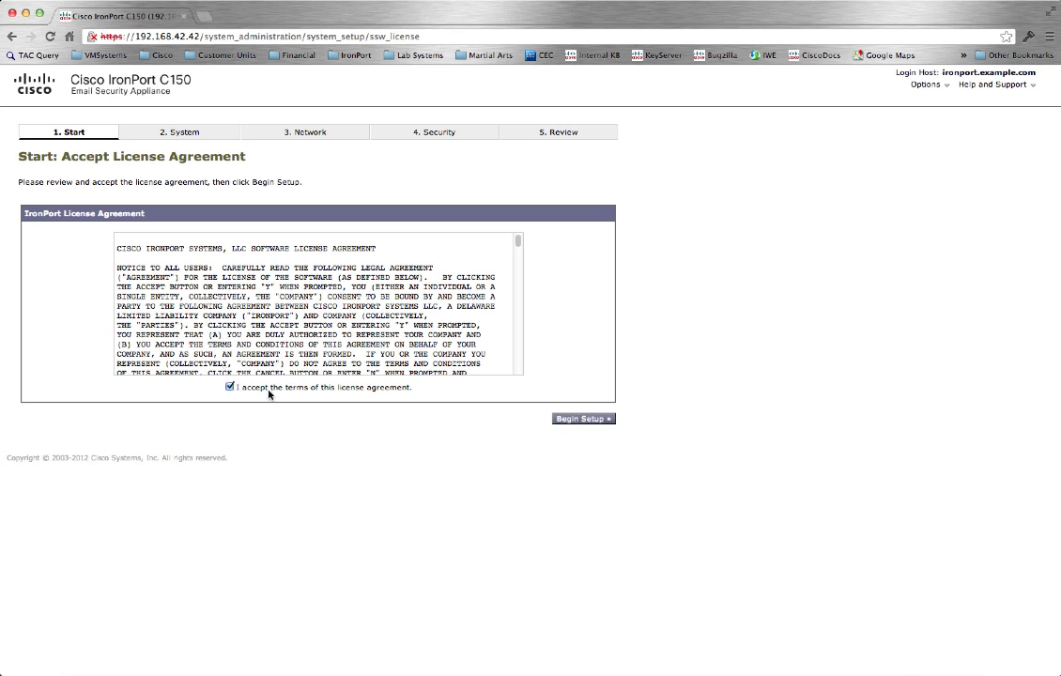
Begin the setup wizard and change the default hostname to smtp.foucha.net.
click(581, 420)
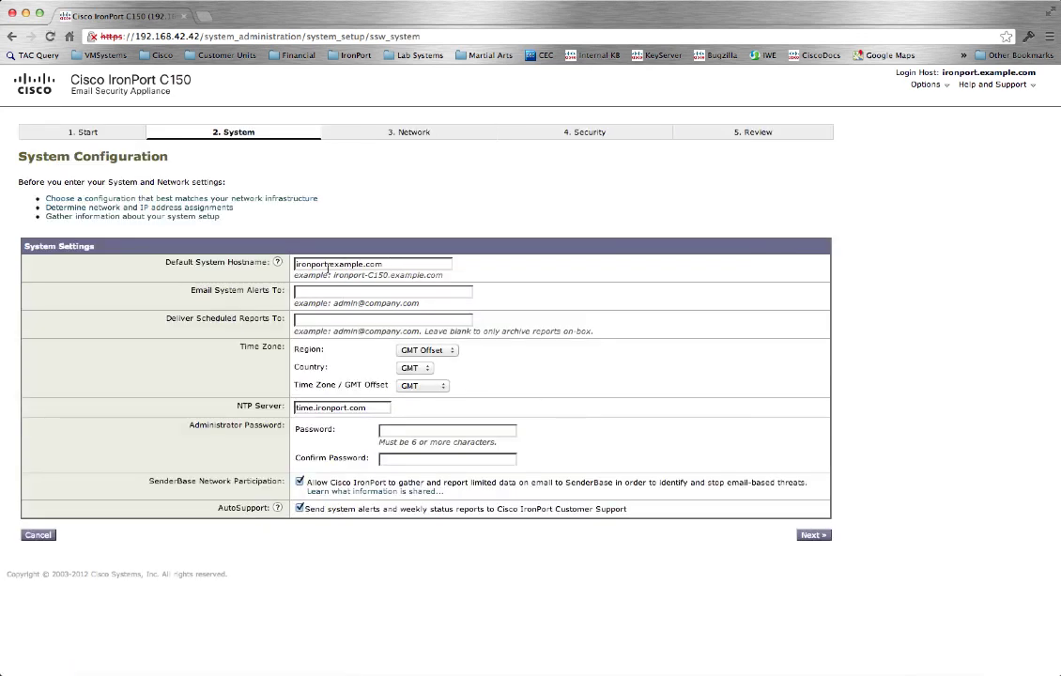
double_click(371, 264)
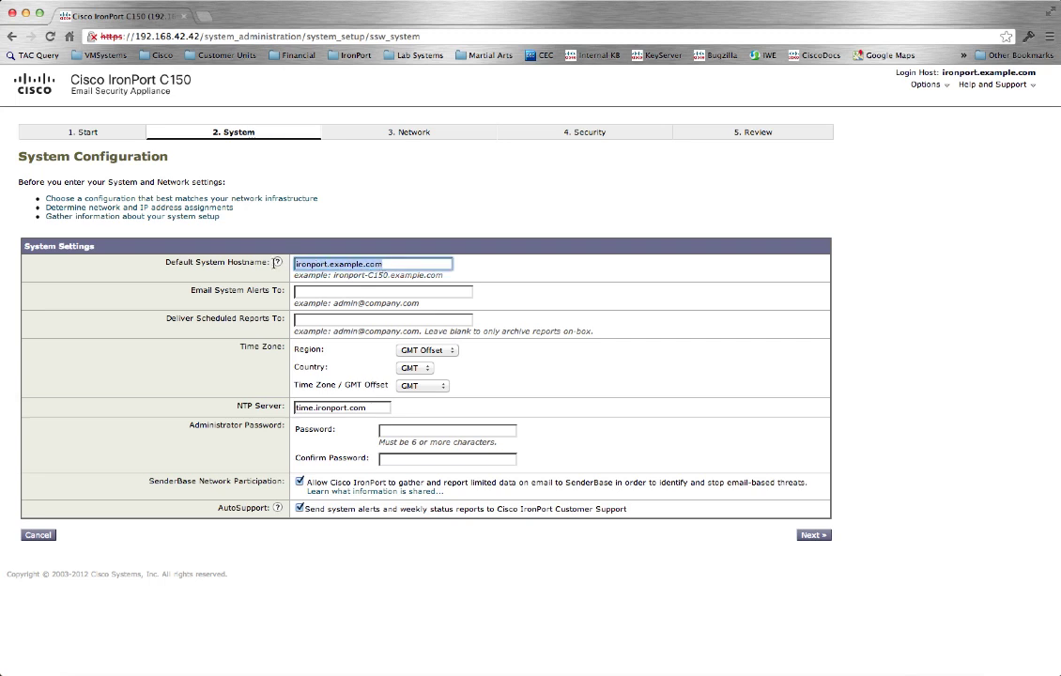
text(smtp.)
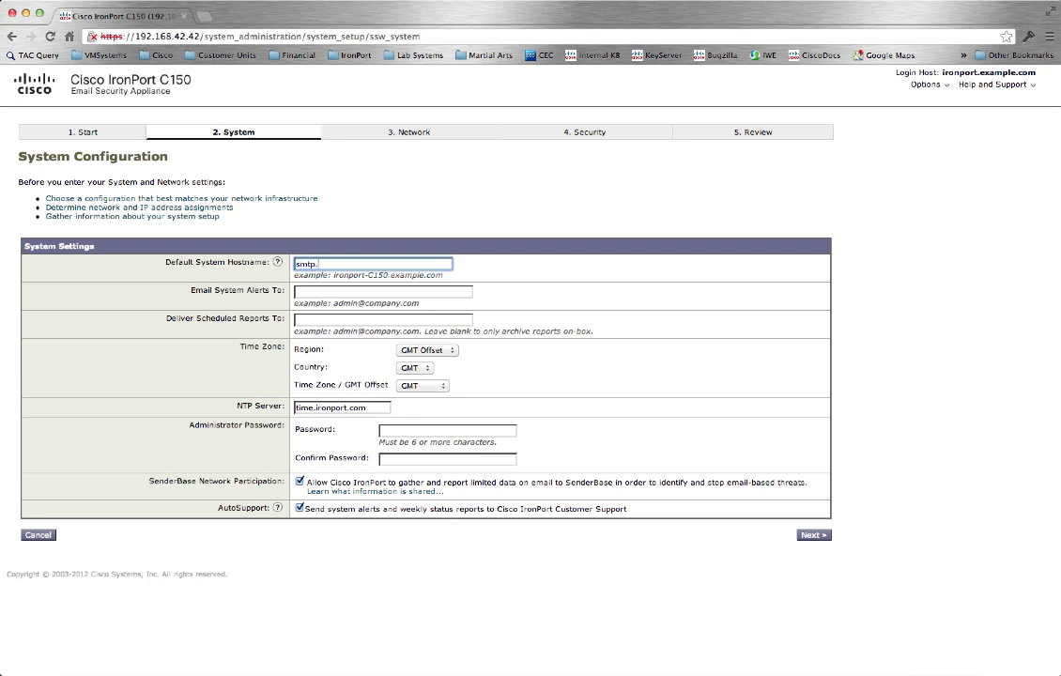
text(fouche.net)
Send system alerts and scheduled reports to the foucha.net postmaster mailbox.
key(Tab)
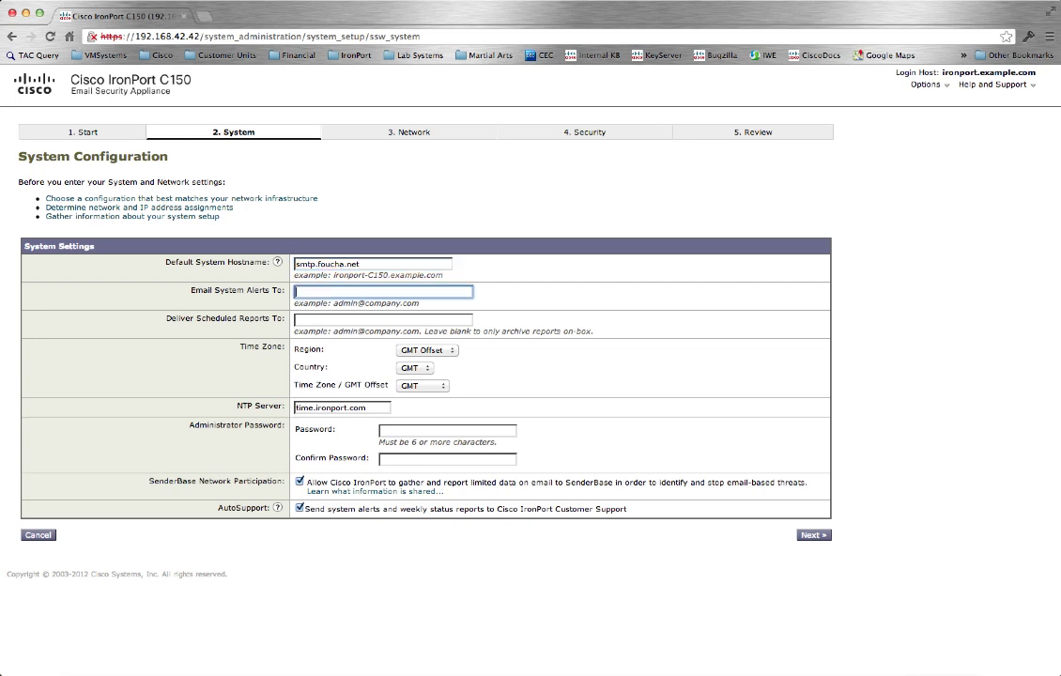
key(Tab)
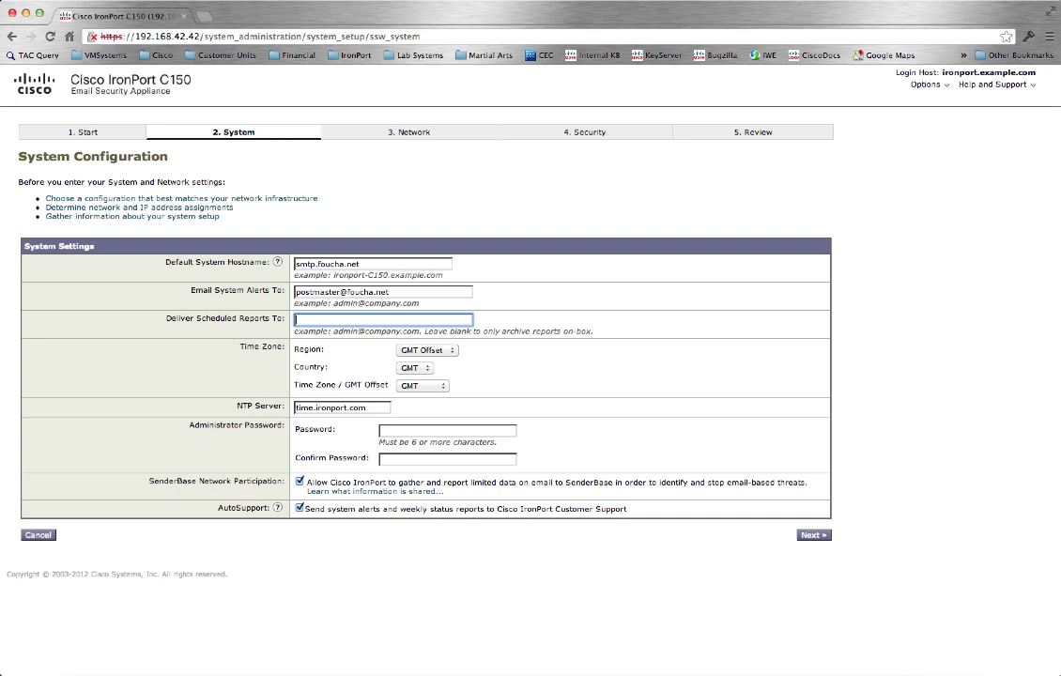
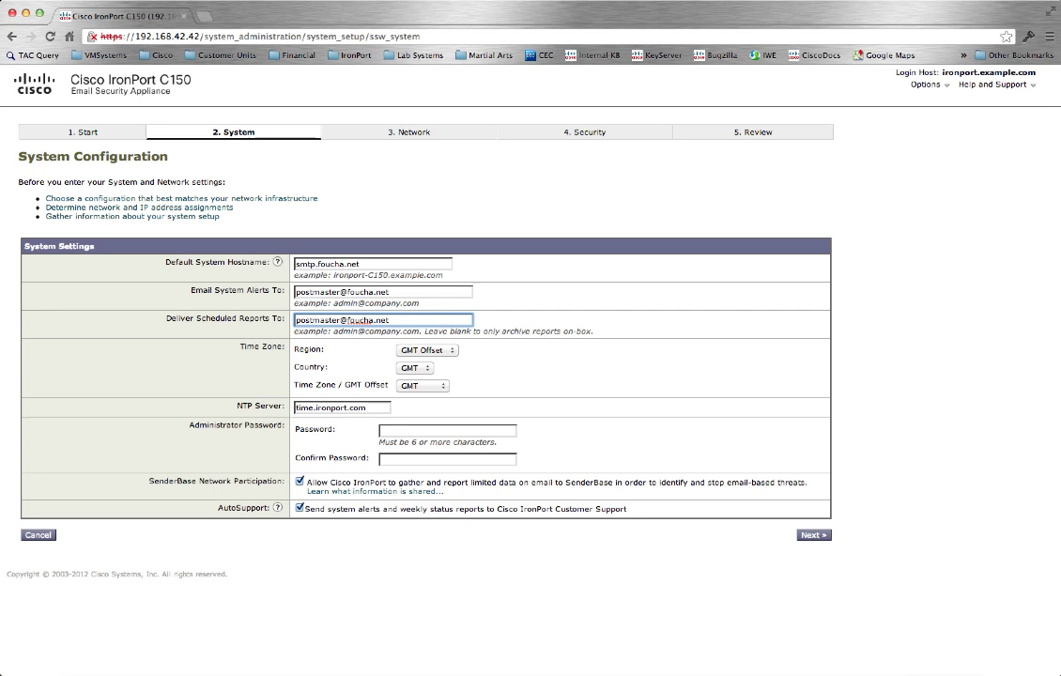
Choose region America, country United States and time zone Central Time (Chicago).
click(453, 353)
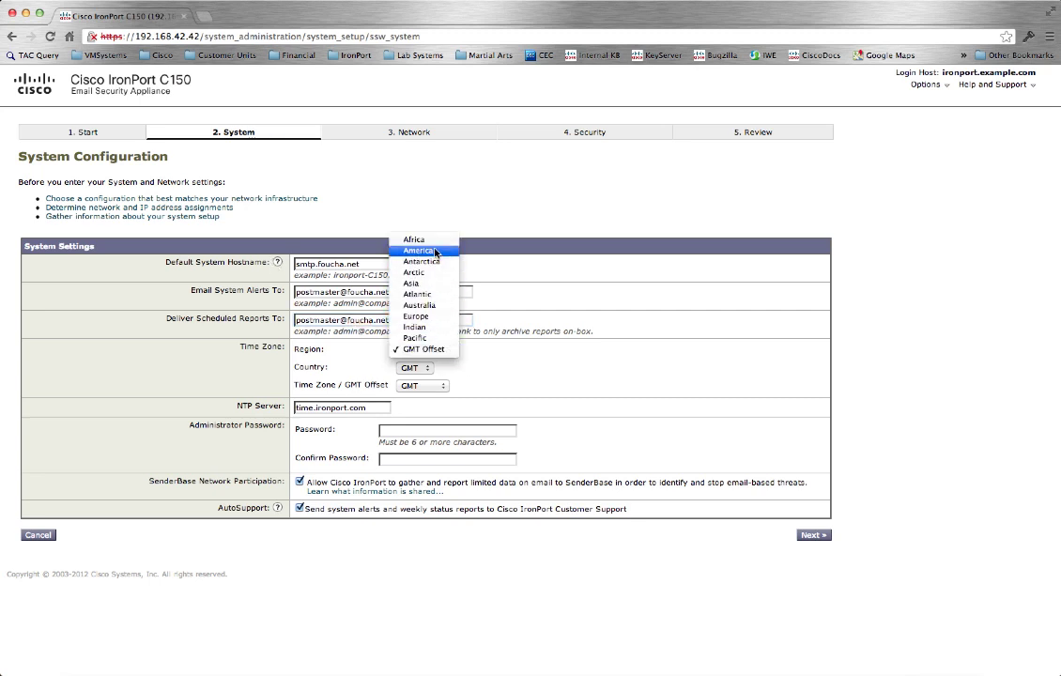
click(419, 251)
click(452, 368)
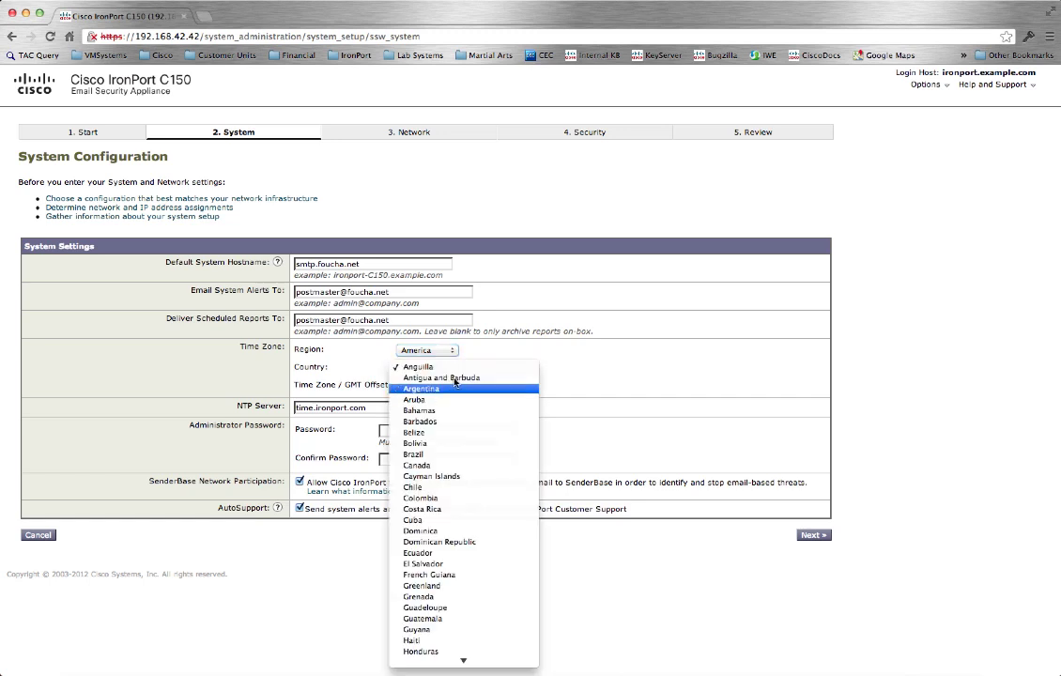
mouse_move(462, 663)
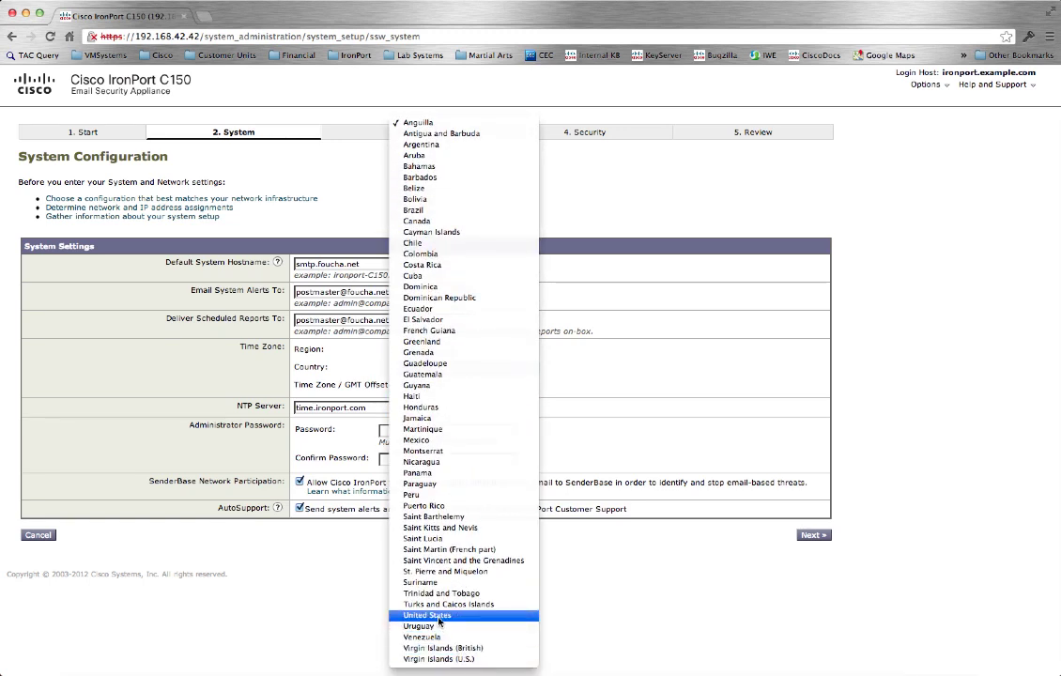
click(439, 620)
click(452, 386)
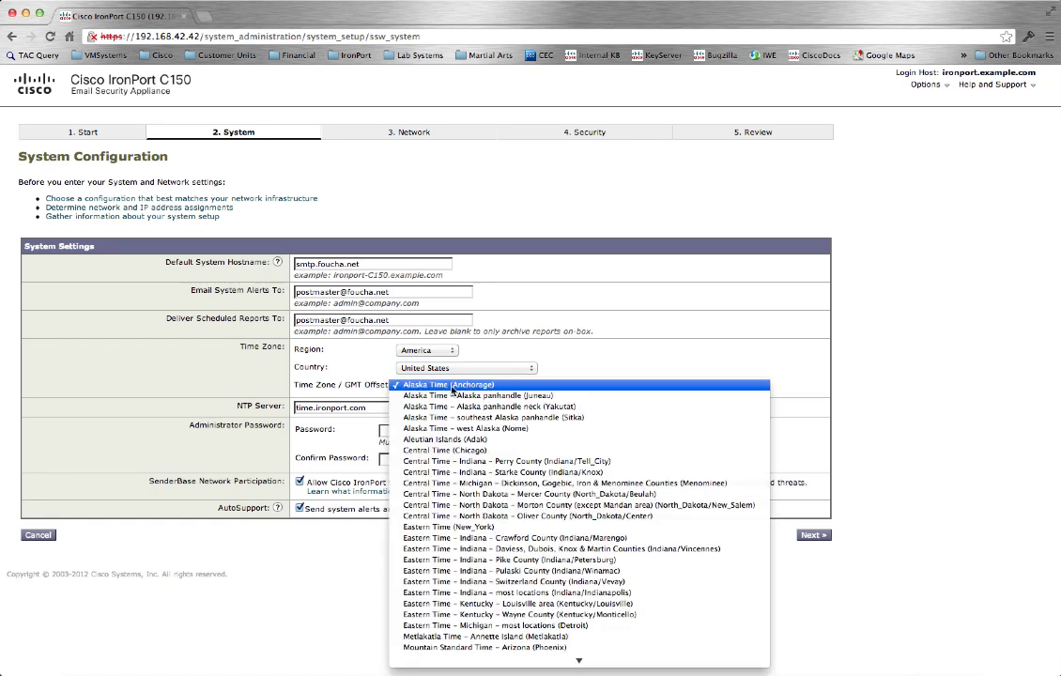
click(449, 452)
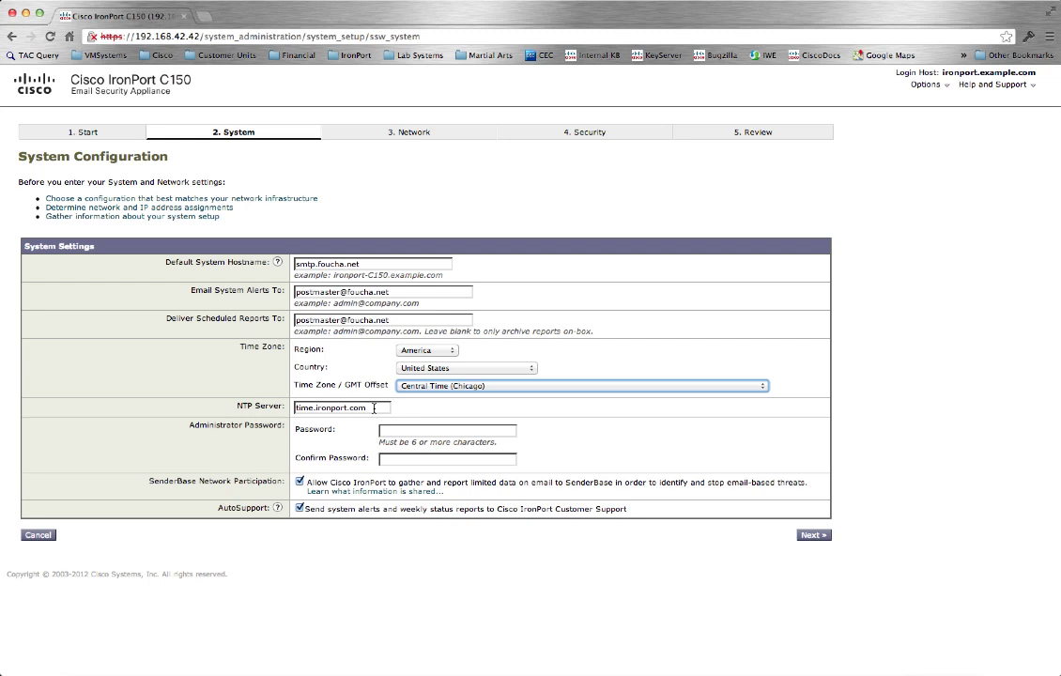
Enter the administrator password and confirm it in Confirm Password.
click(395, 429)
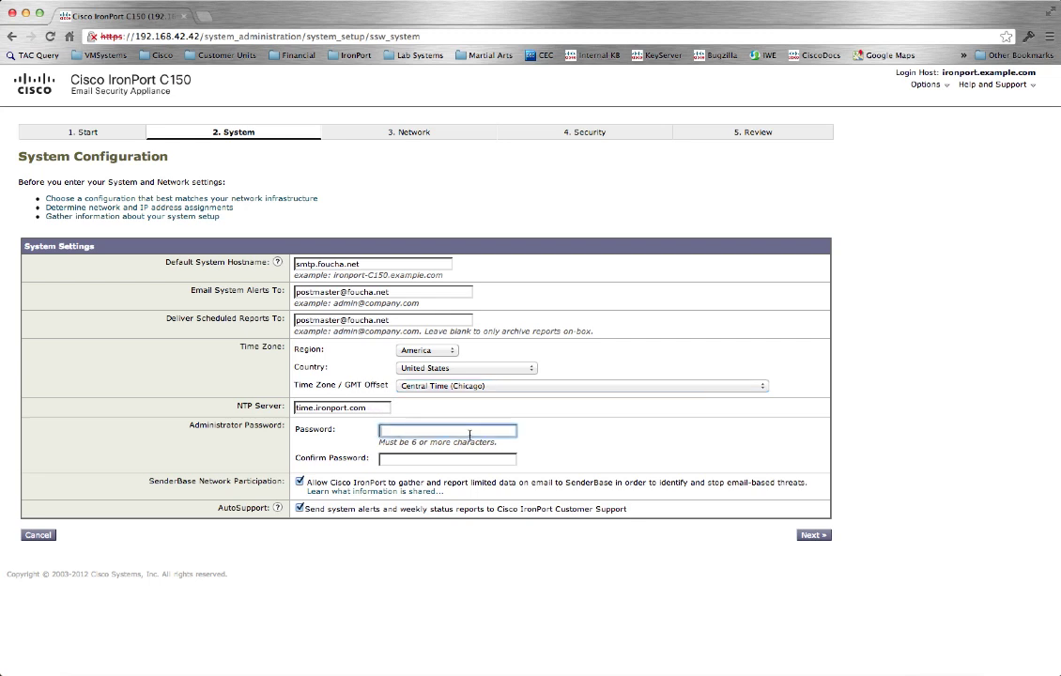
text(ironport)
key(Tab)
text(ironport)
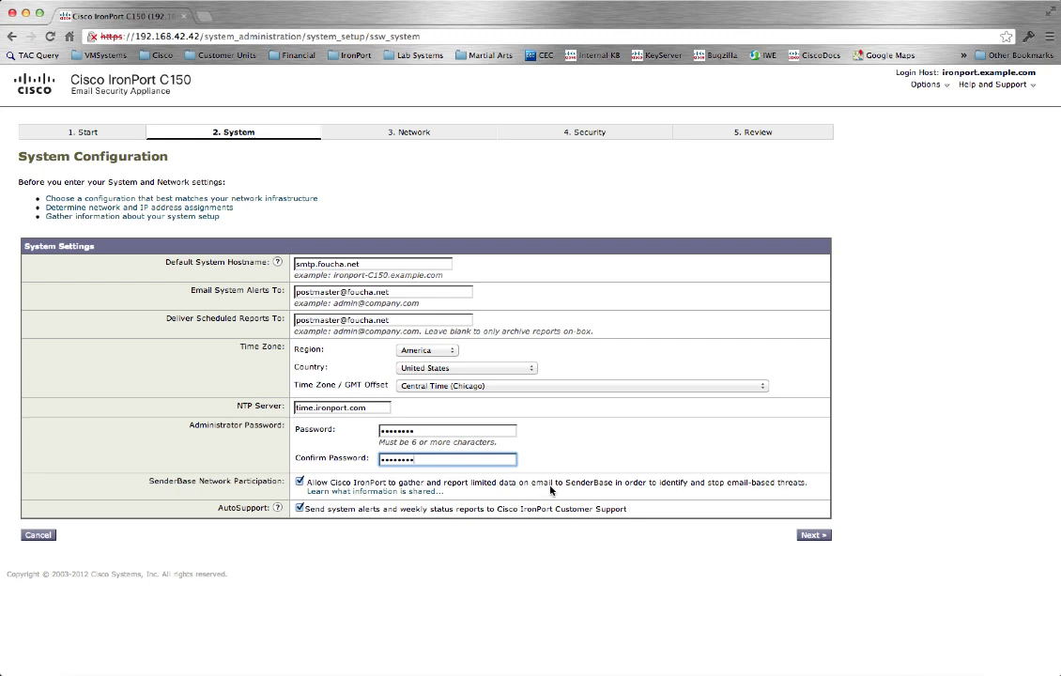
Save the System step and enter default gateway 192.168.2.1 on the Network step.
click(813, 535)
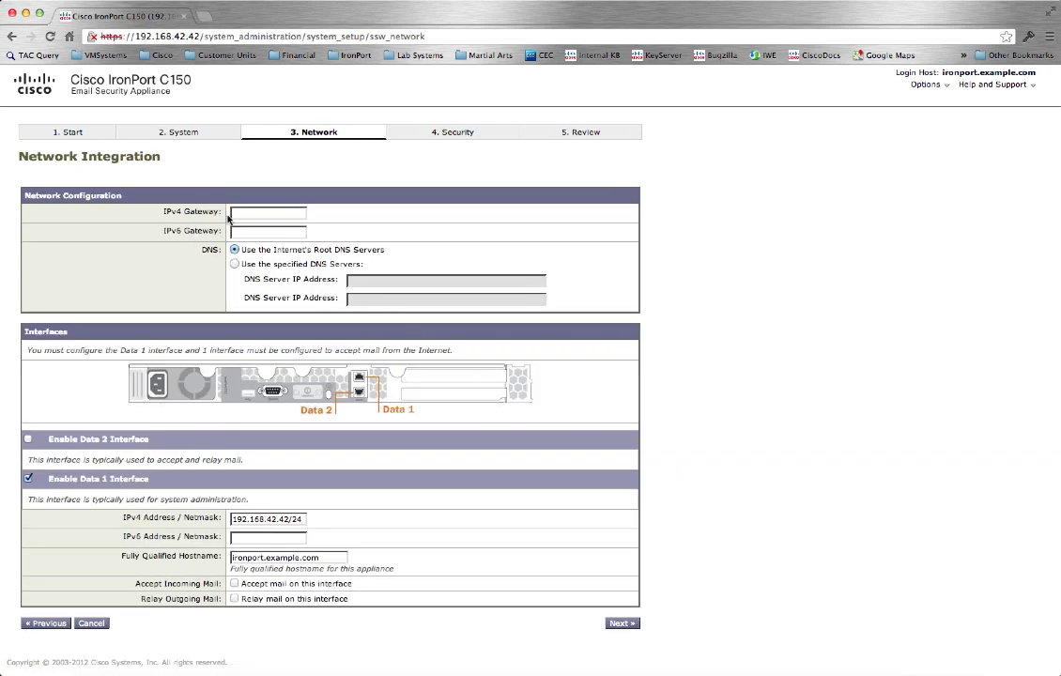
click(246, 213)
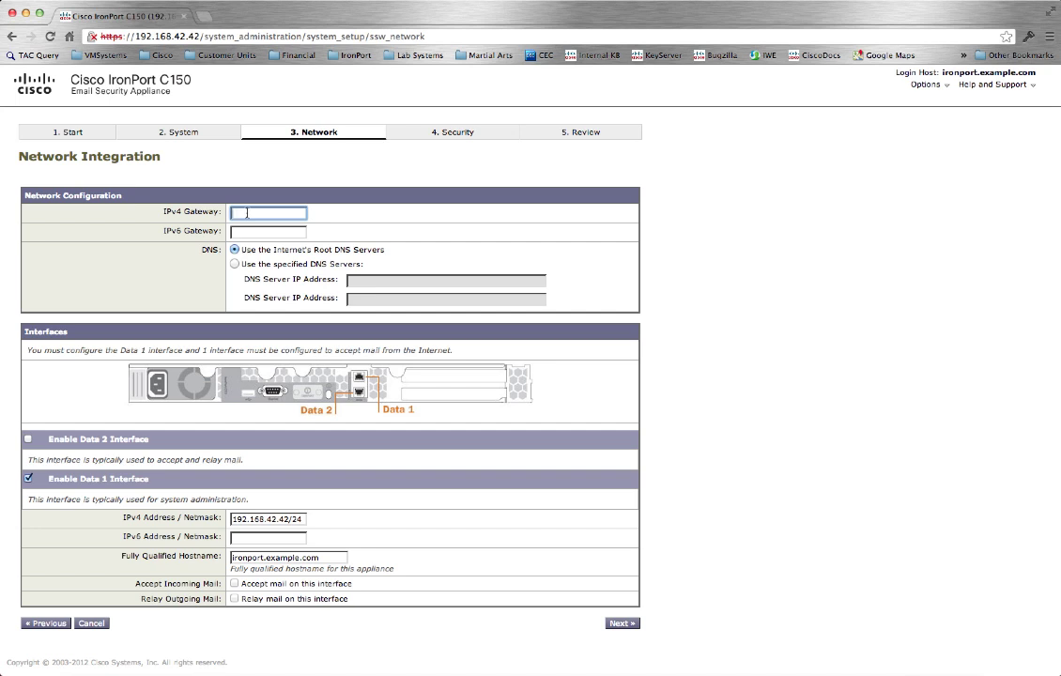
text(192.168.2.1)
Give Data 1 address 192.168.2.30, netmask 255.255.255.0 and hostname mail.foucha.net.
drag(268, 519, 348, 519)
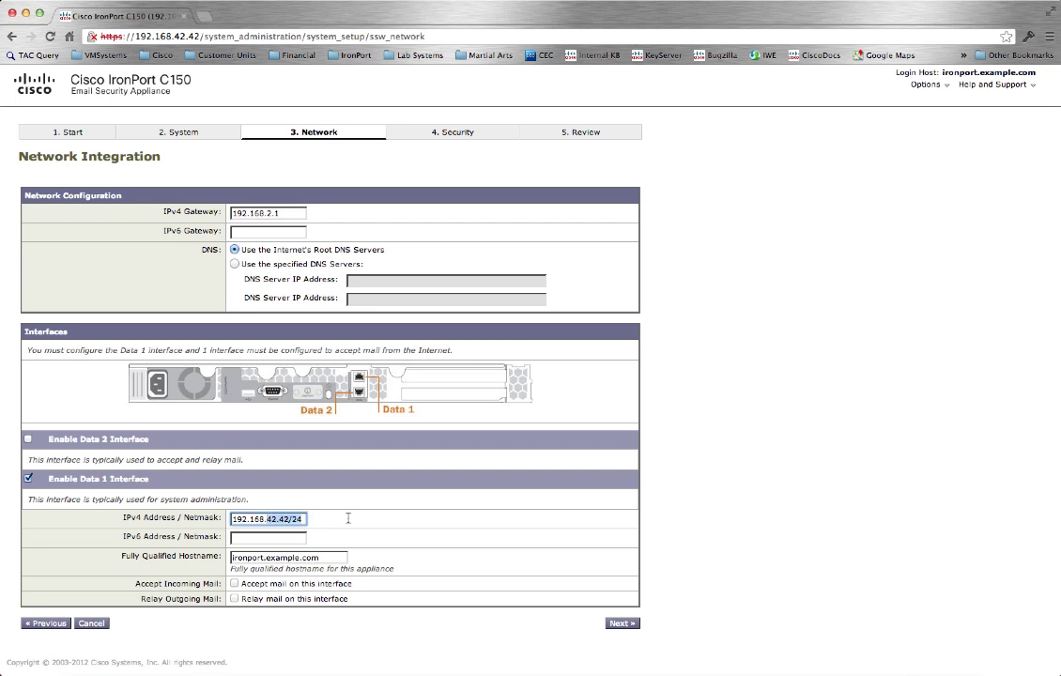
text(2.30)
key(Tab)
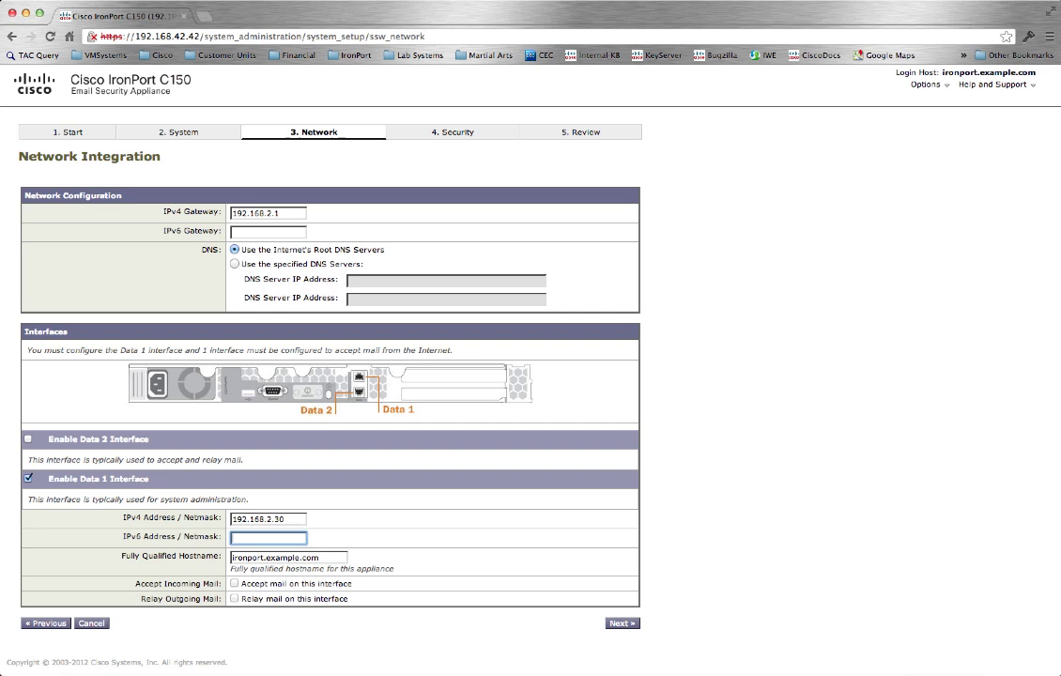
text(255.255.255.0)
key(Tab)
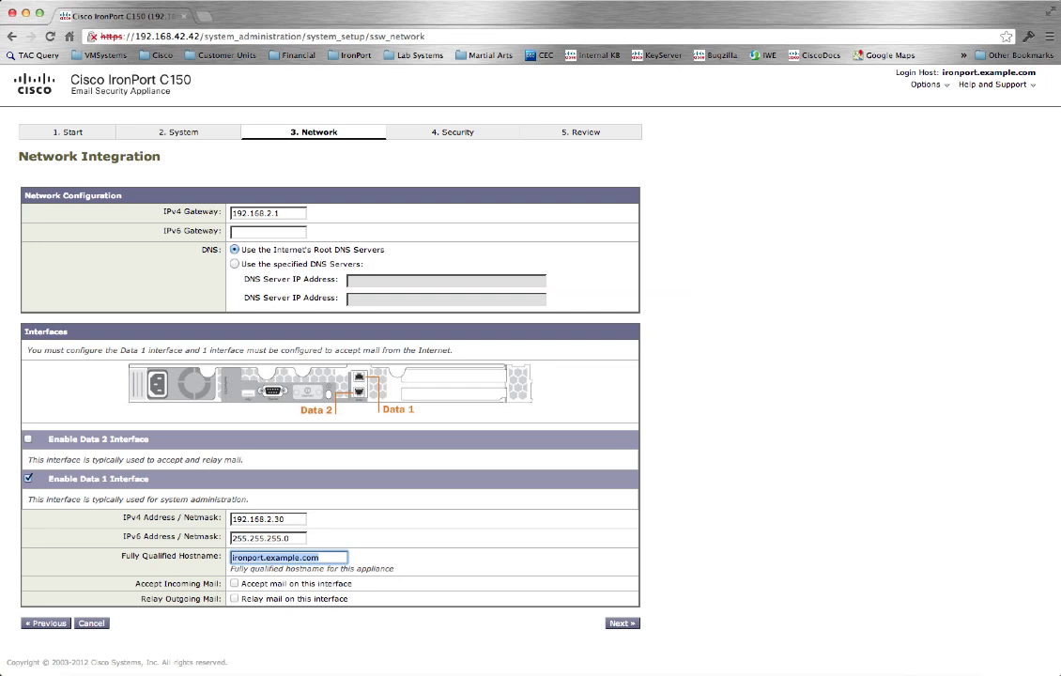
text(mail.foucha.)
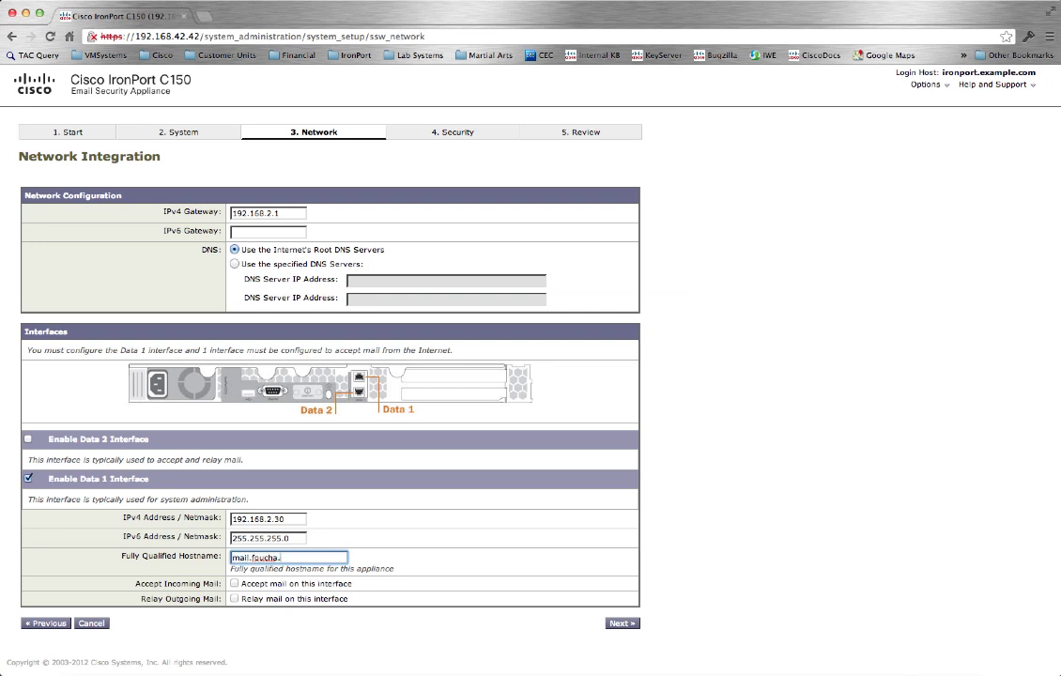
text(net)
Accept incoming mail for domain foucha.net, delivering it to 192.168.2.209.
click(234, 584)
click(234, 584)
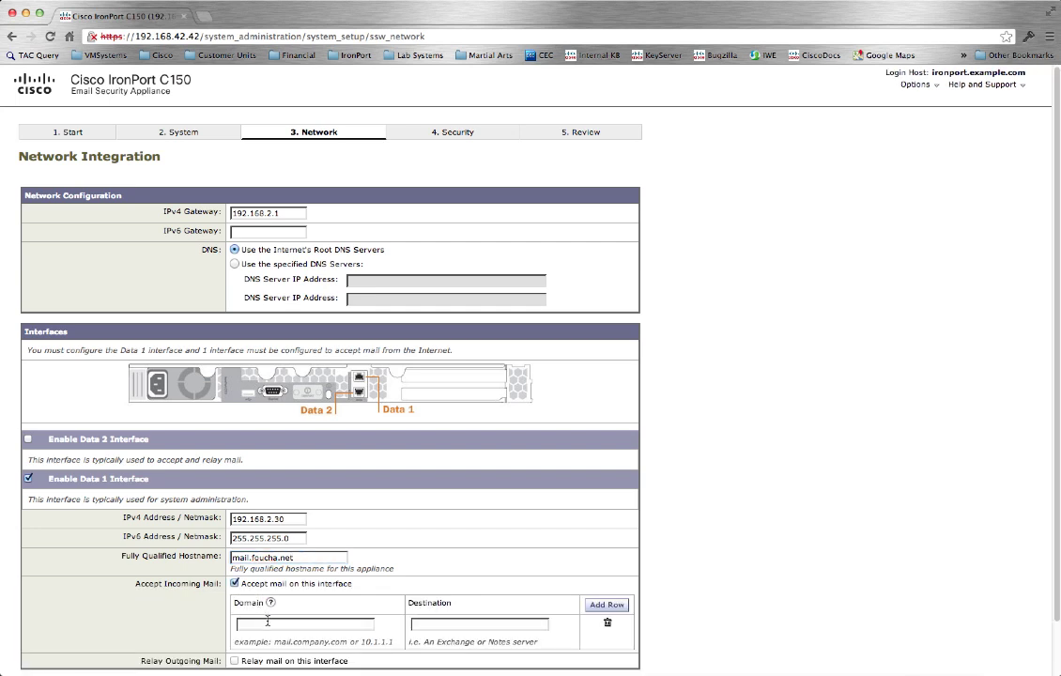
text(foucha.net)
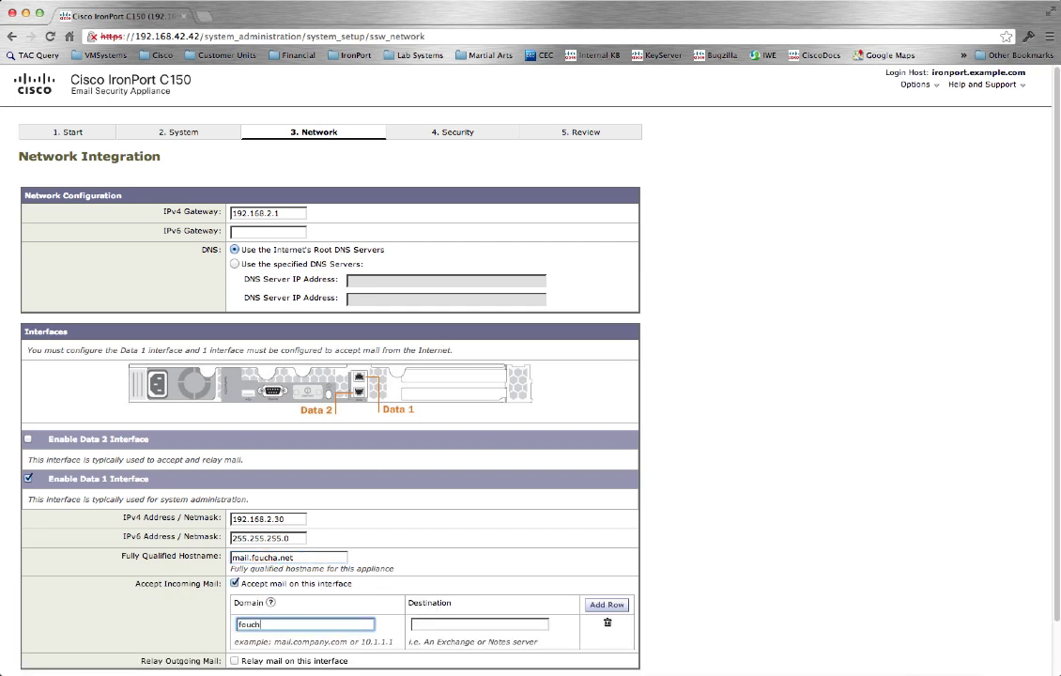
click(413, 624)
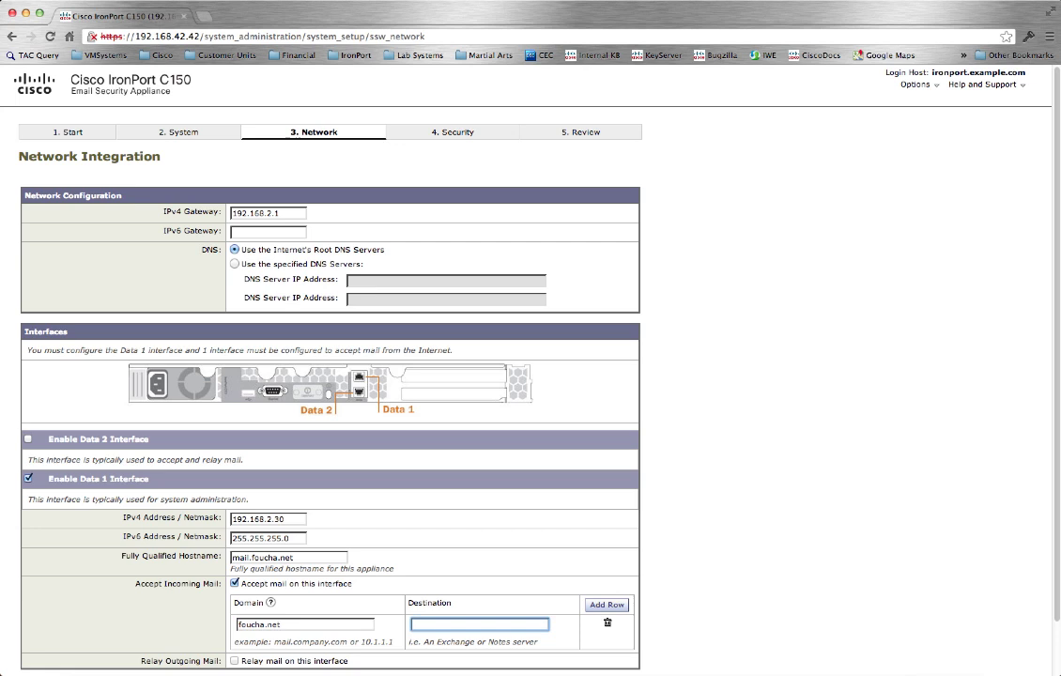
text(192.168.2.209)
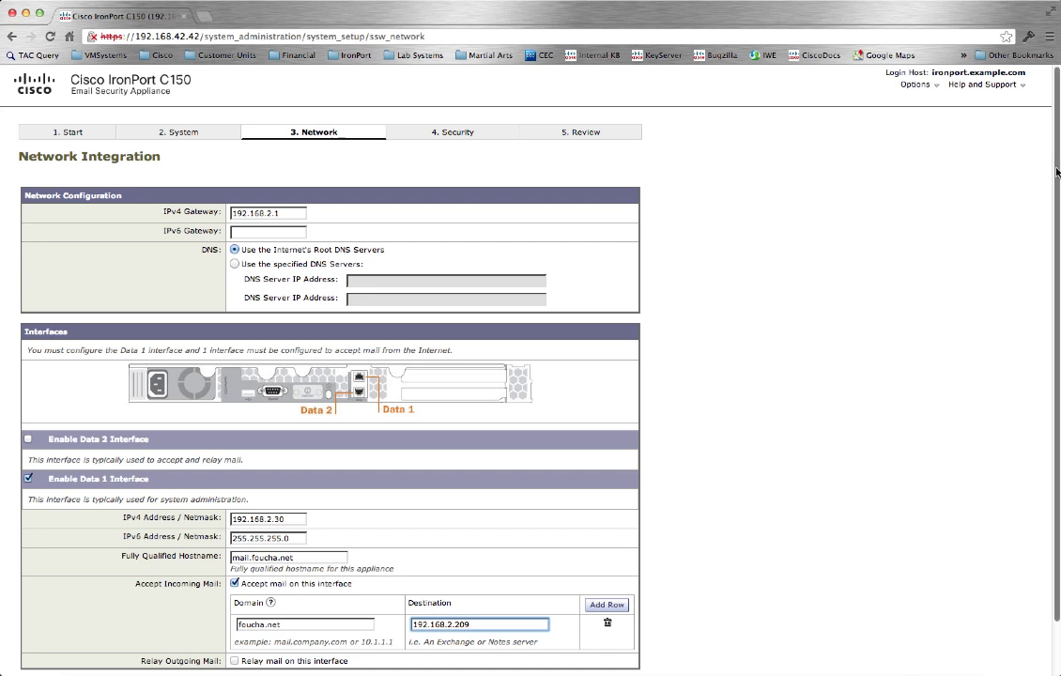
Relay outgoing mail through 192.168.2.209 and submit the network settings.
scroll(764, 369, down, 2)
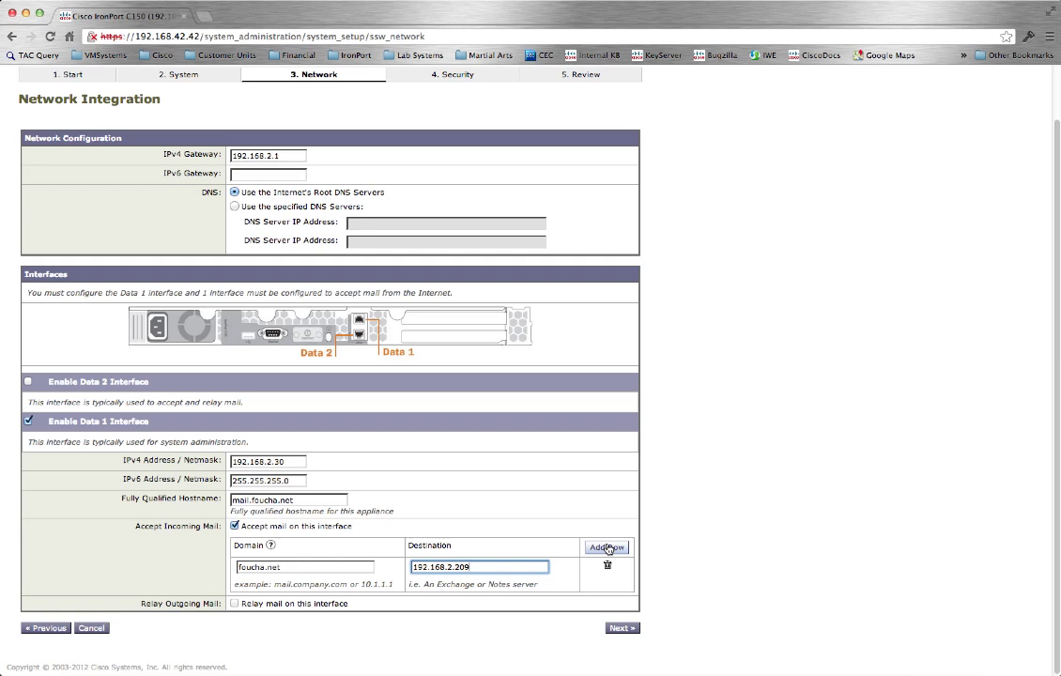
click(235, 605)
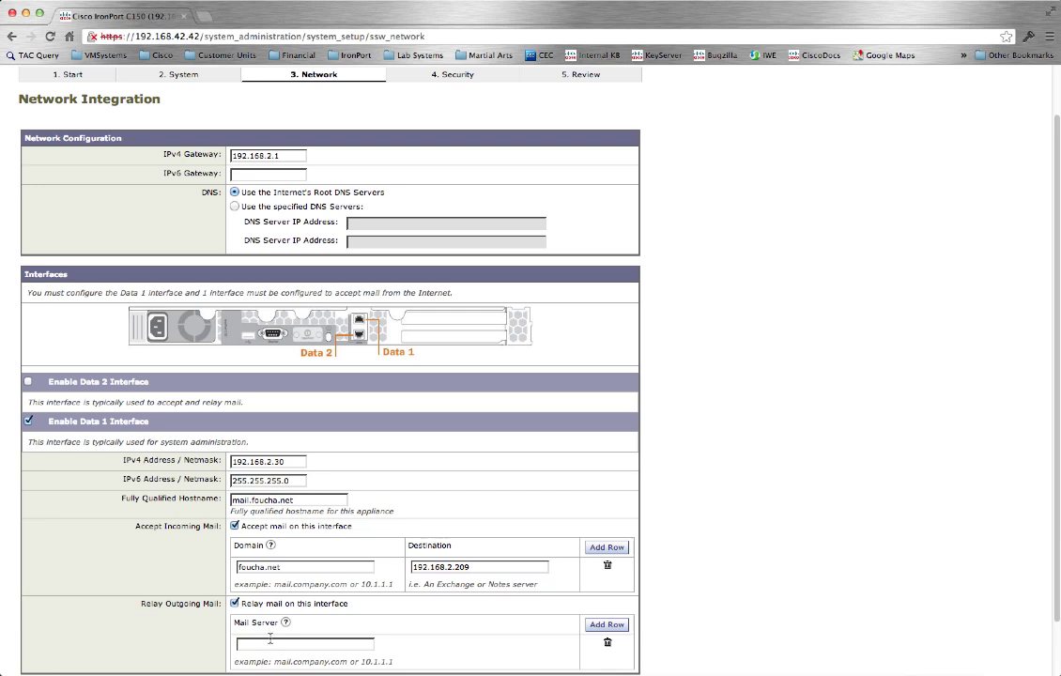
click(271, 643)
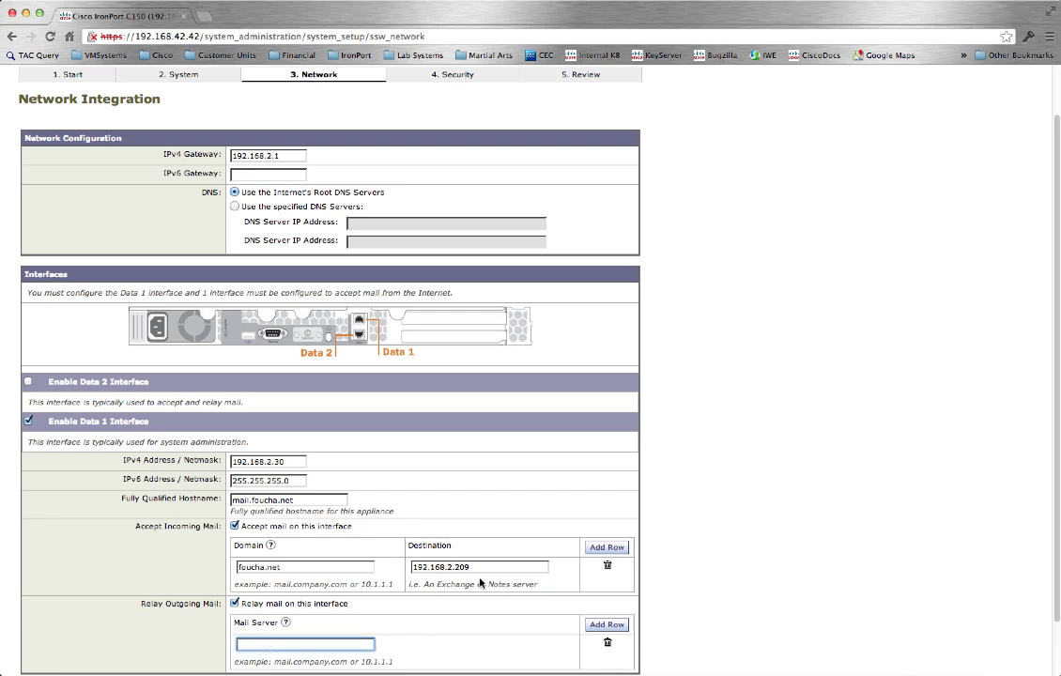
text(192.168.2.209)
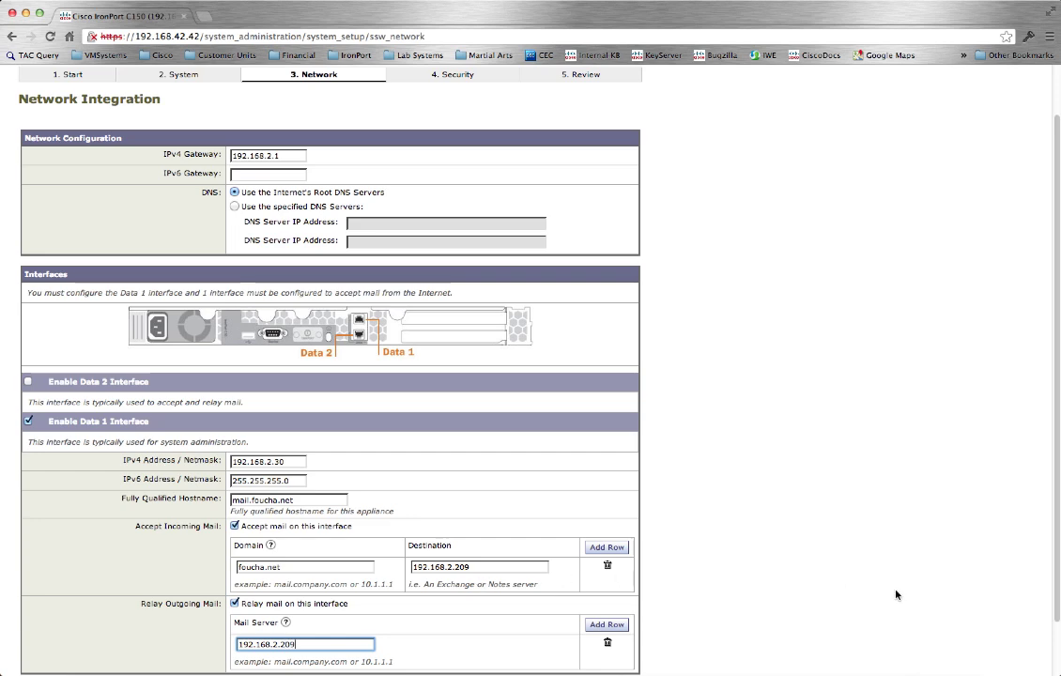
scroll(1058, 597, down, 2)
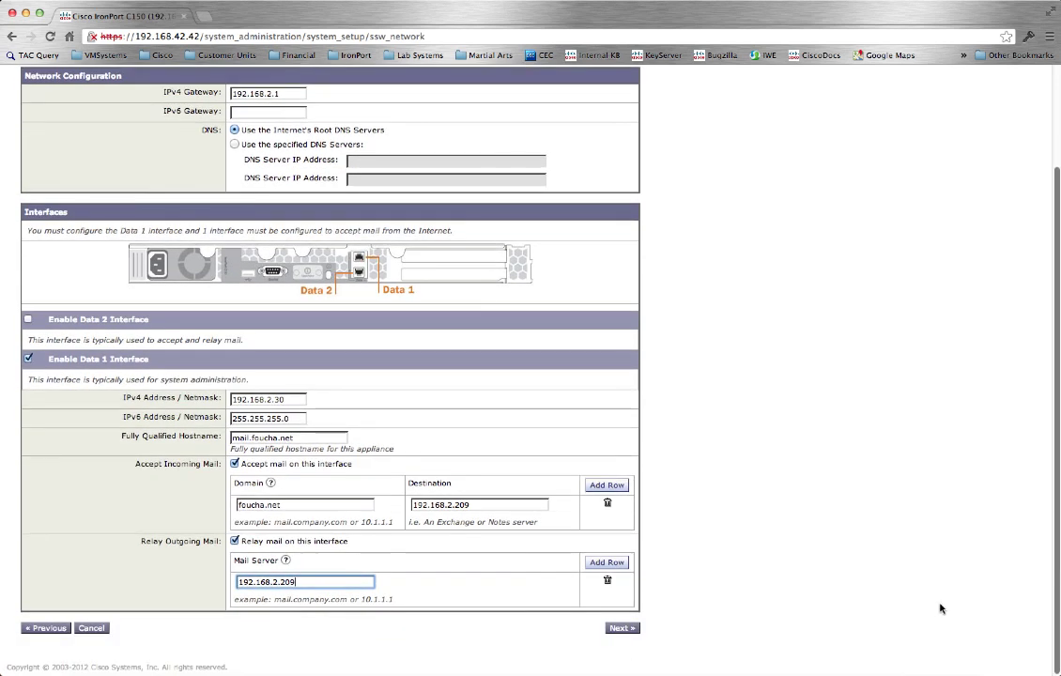
click(621, 628)
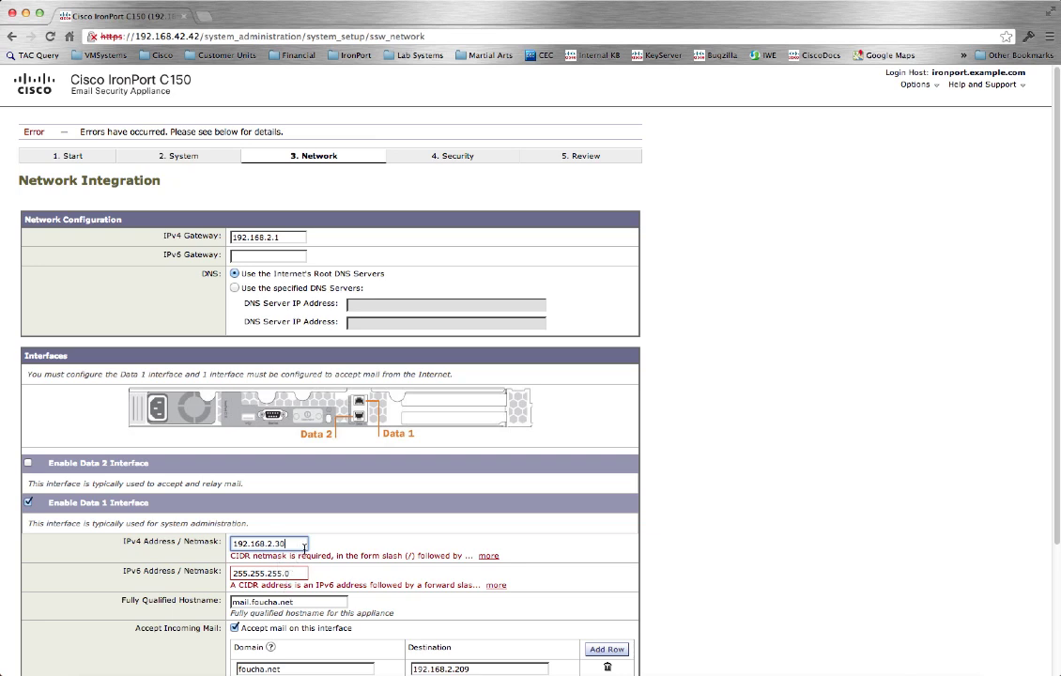
Make the IPv4 address 192.168.2.30/24, clear the IPv6 field, and continue to Security.
text(/24)
drag(303, 573, 208, 573)
key(BackSpace)
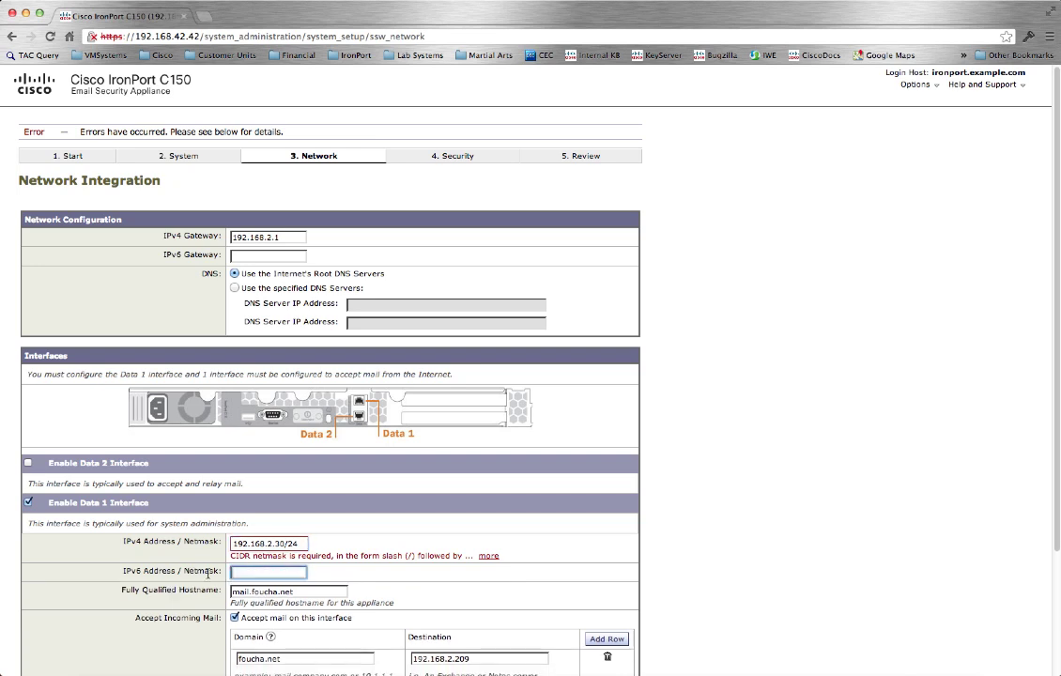
scroll(933, 404, down, 4)
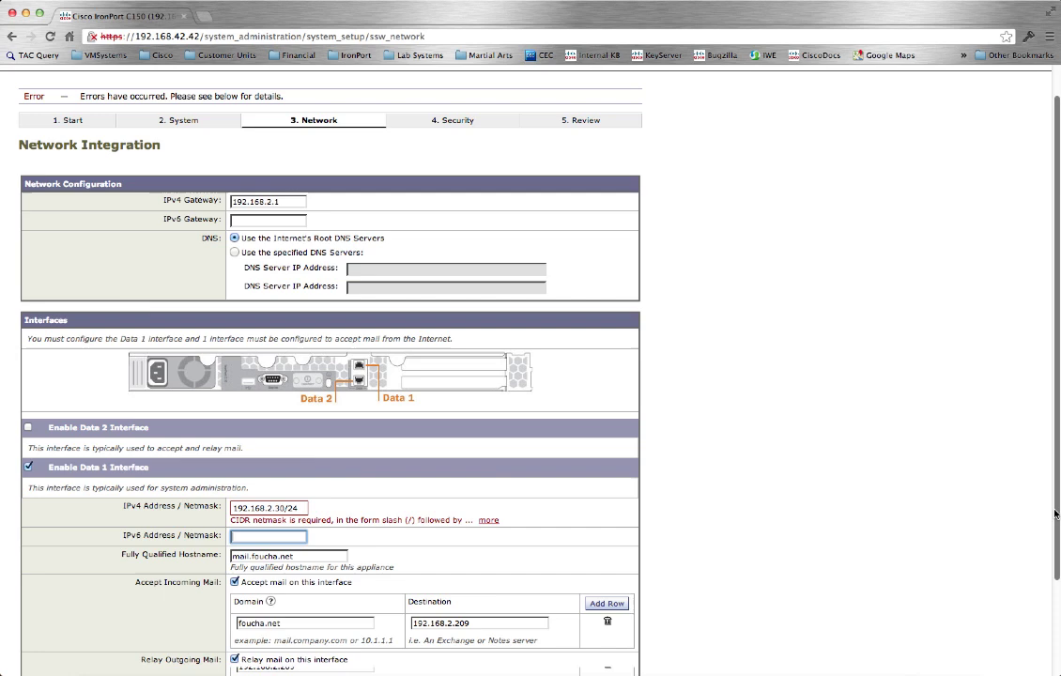
click(622, 628)
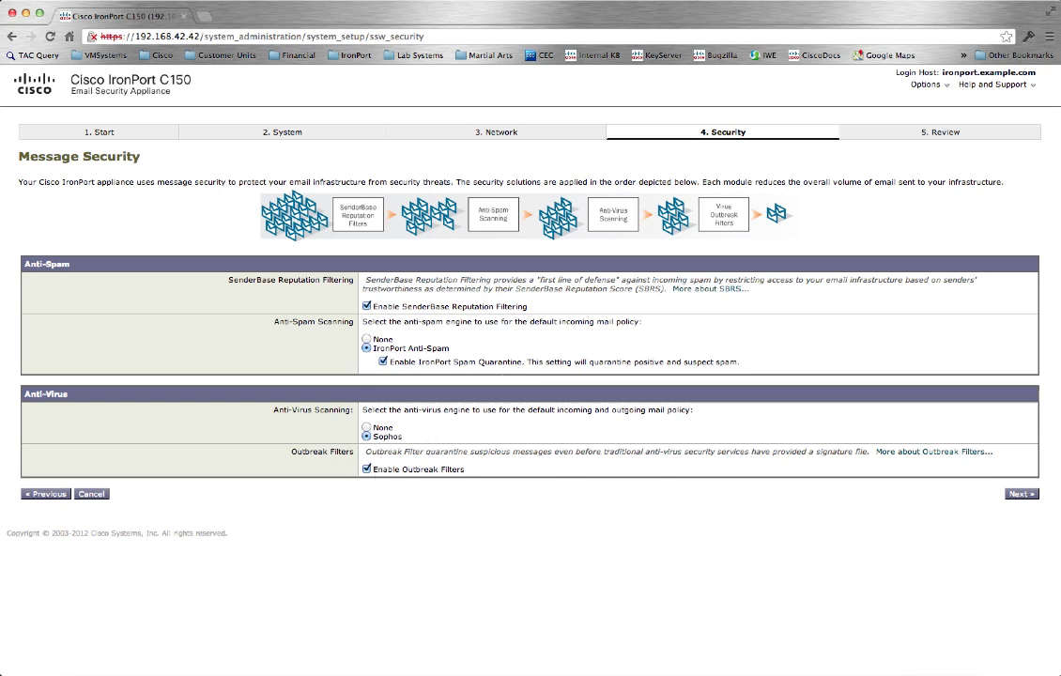
Keep the default SenderBase, Anti-Spam, Sophos and Outbreak Filter settings and proceed to Review.
click(1021, 495)
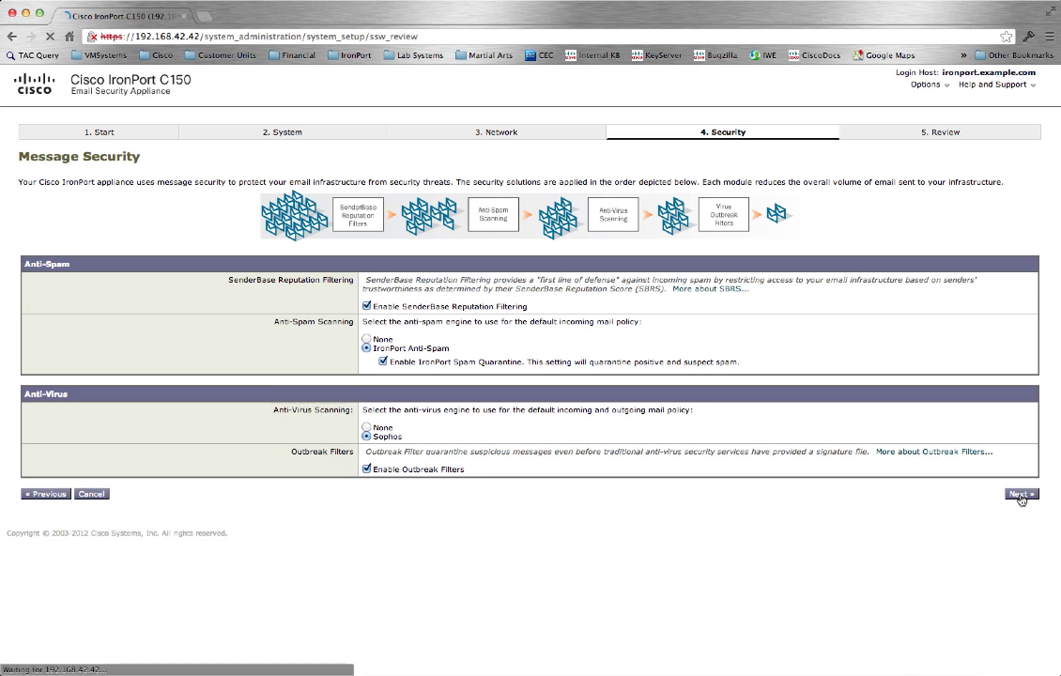